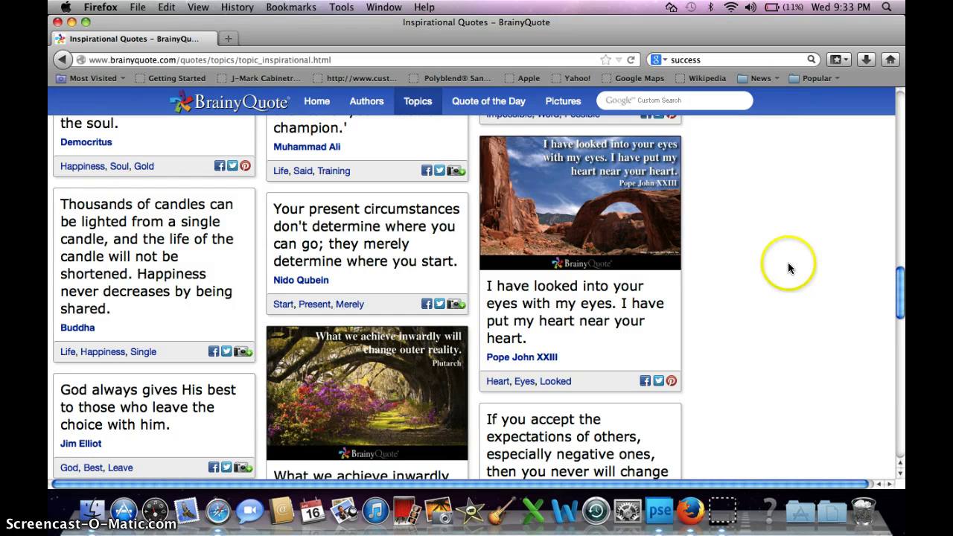
left_click(660, 511)
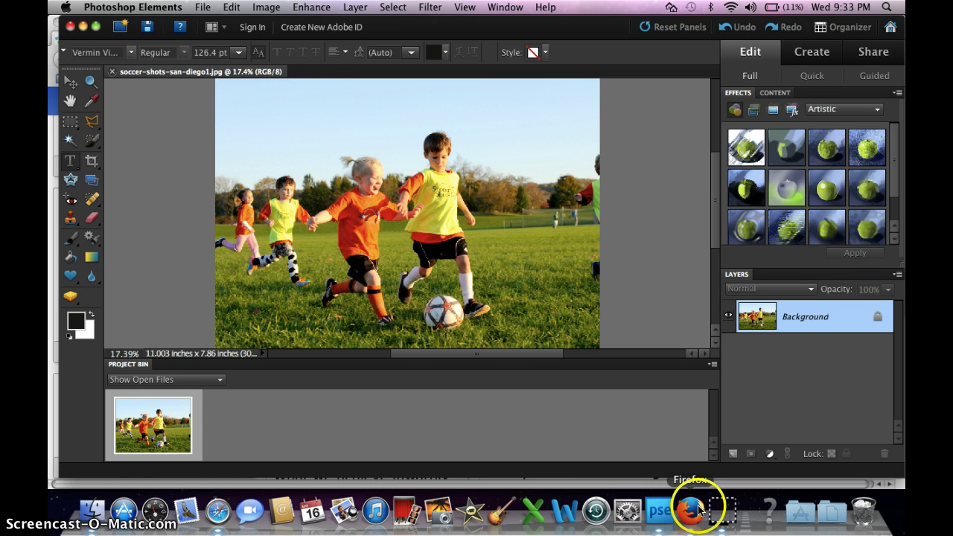
left_click(217, 513)
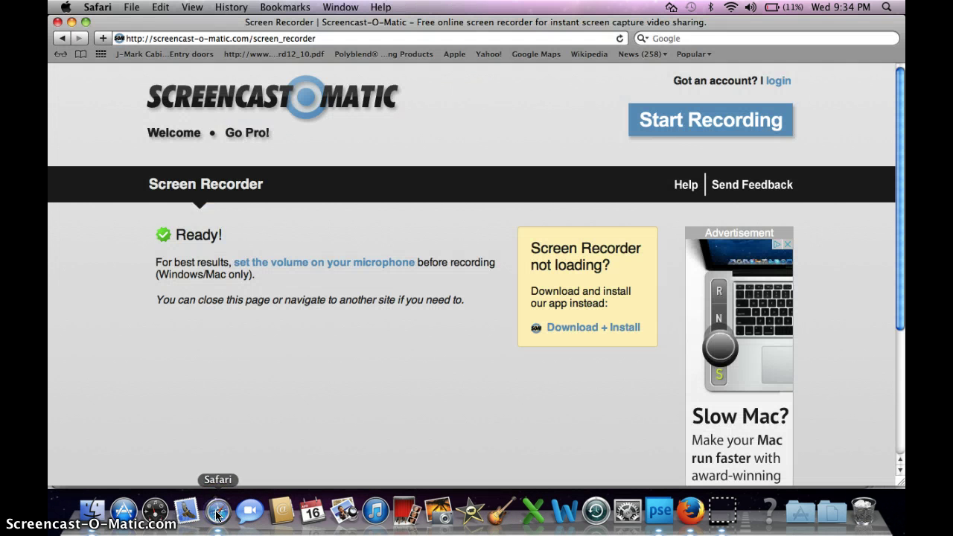
left_click(691, 512)
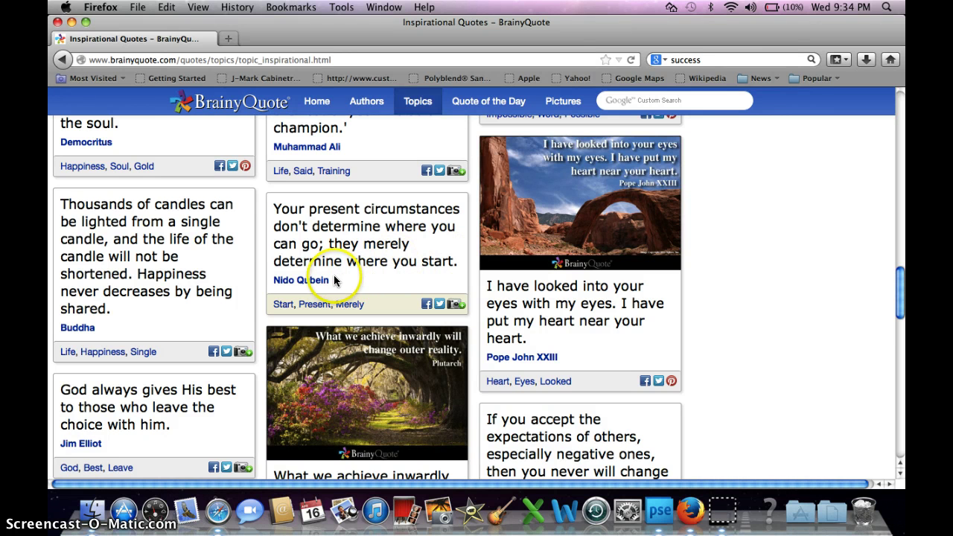
Copy the quote beginning "Your present circumstances don't determine where you can go" together with its author's name from the BrainyQuote page
left_click_drag(333, 281, 276, 211)
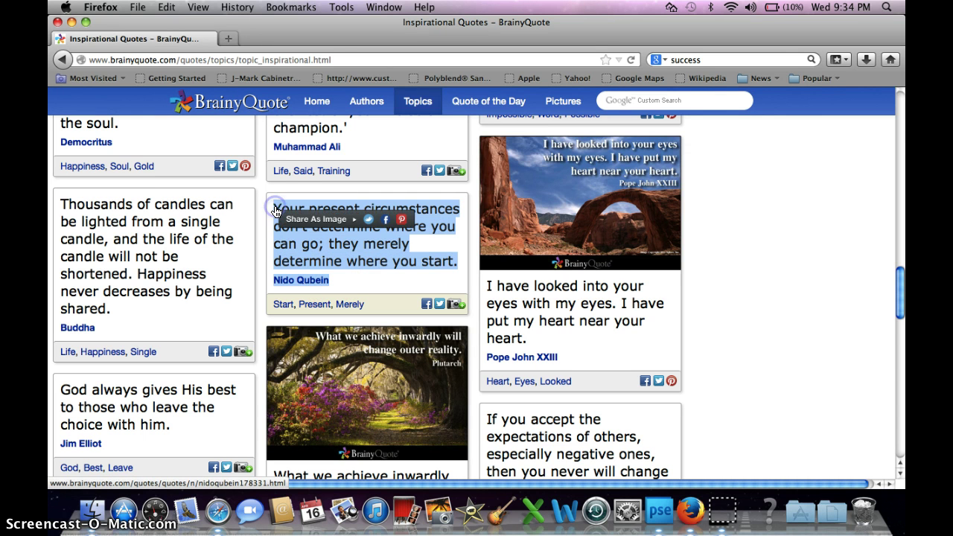
right_click(324, 254)
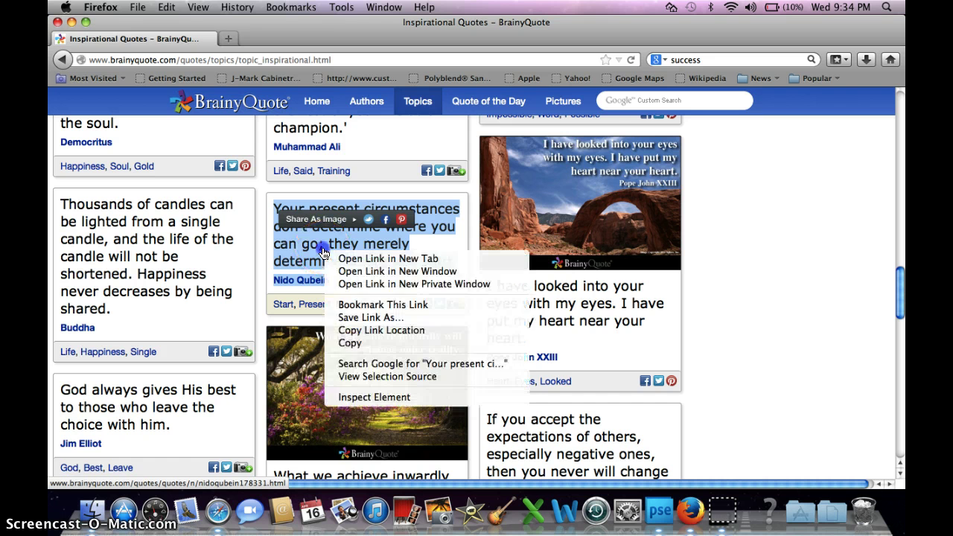
left_click(348, 344)
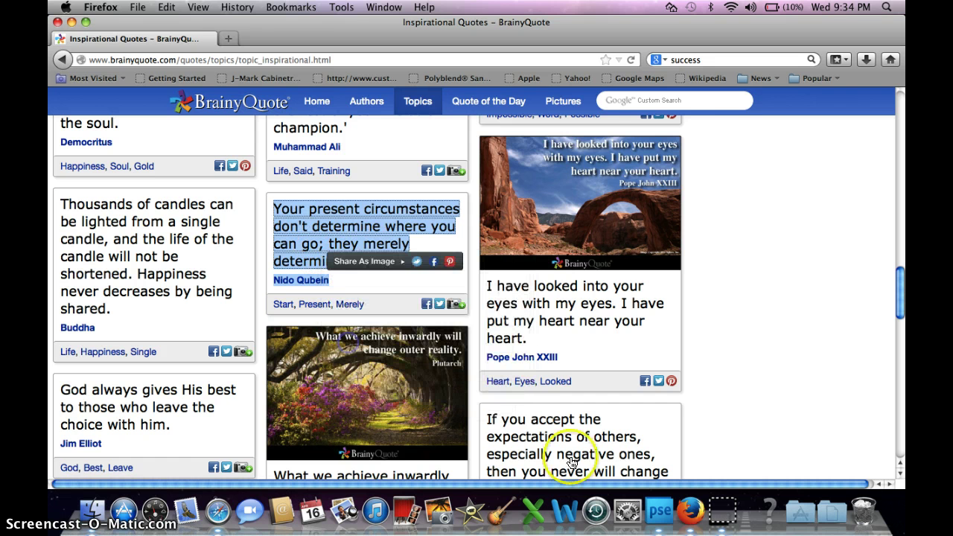
Switch to Photoshop Elements and create a blank 10 x 8 inch file at 300 pixels/inch with a transparent background
left_click(663, 514)
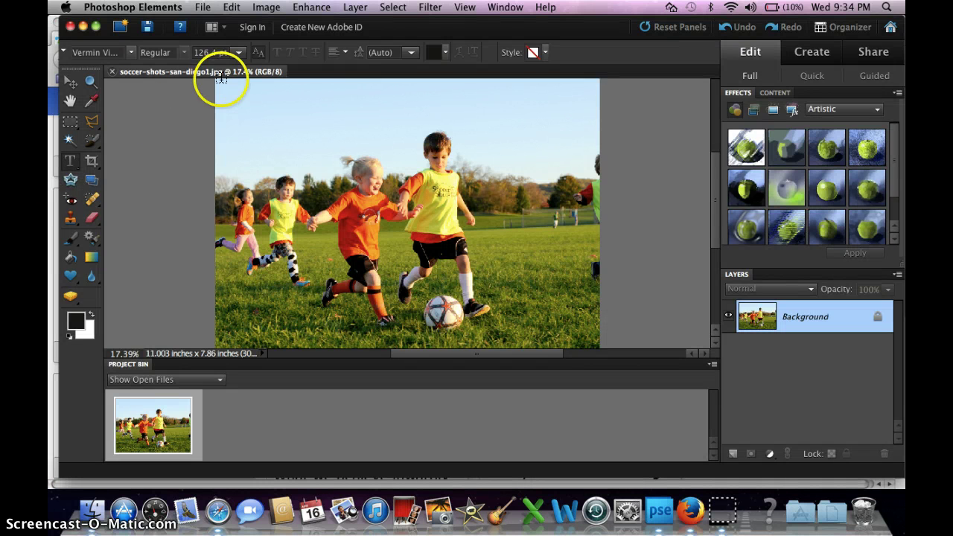
left_click(205, 8)
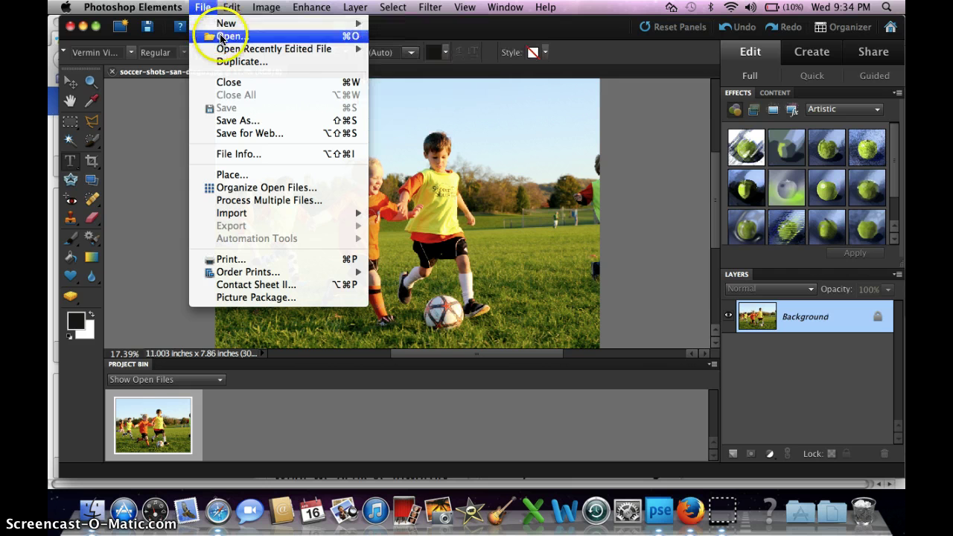
mouse_move(223, 23)
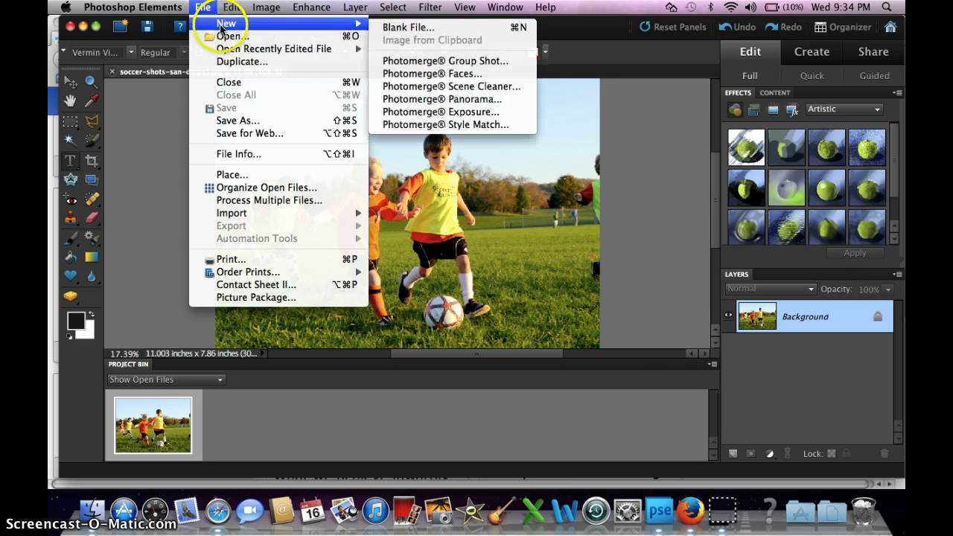
left_click(409, 35)
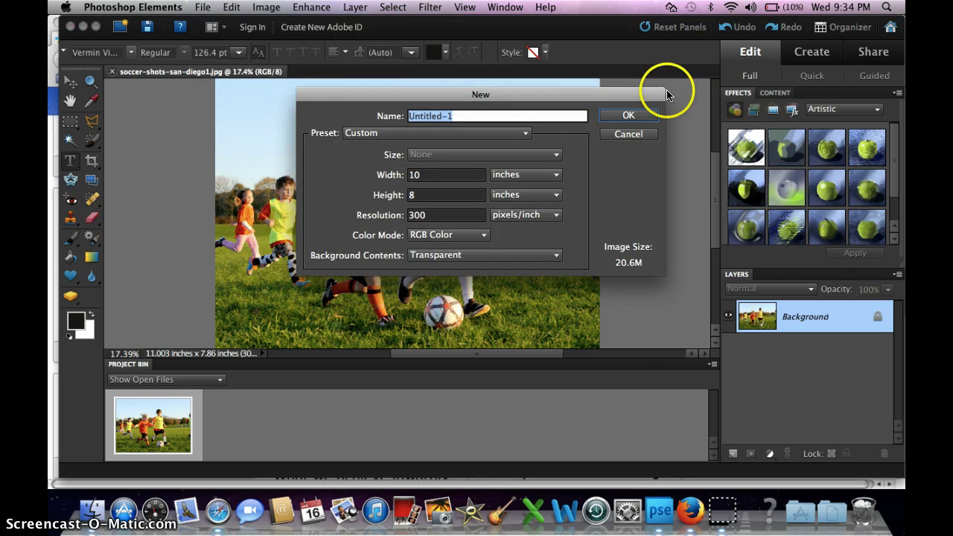
left_click(624, 120)
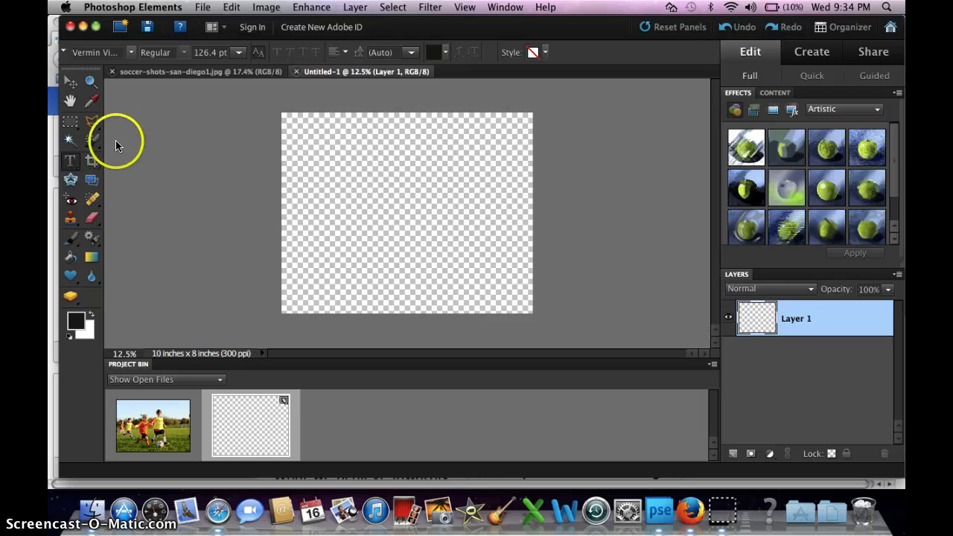
Start a text layer in the canvas's upper-left area using the Vermin Vibes 2 Black font at 36 pt
left_click(132, 52)
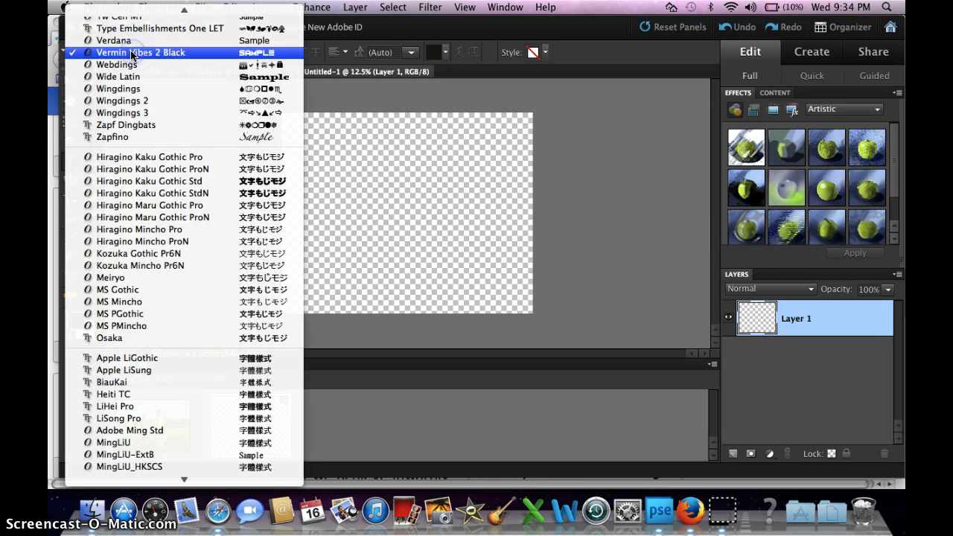
left_click(131, 52)
left_click(331, 167)
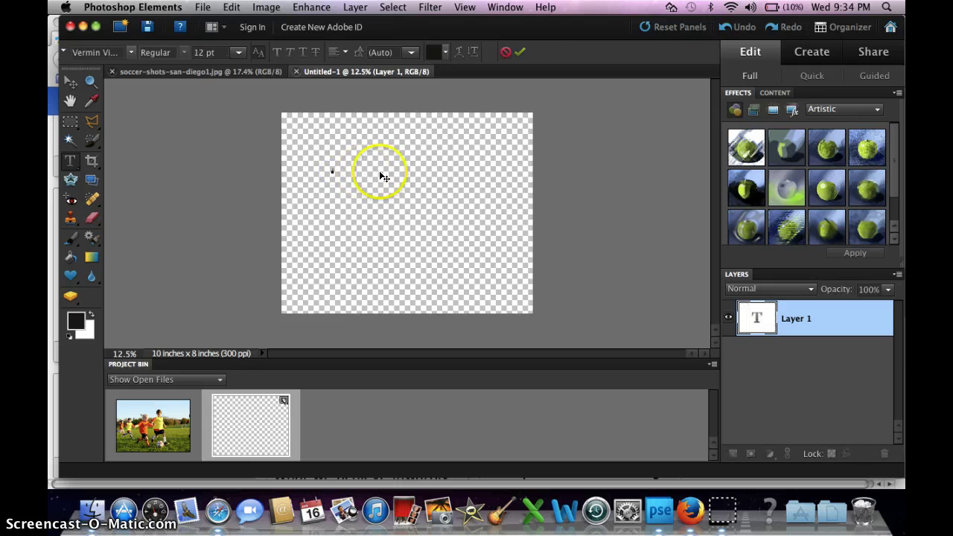
left_click(237, 54)
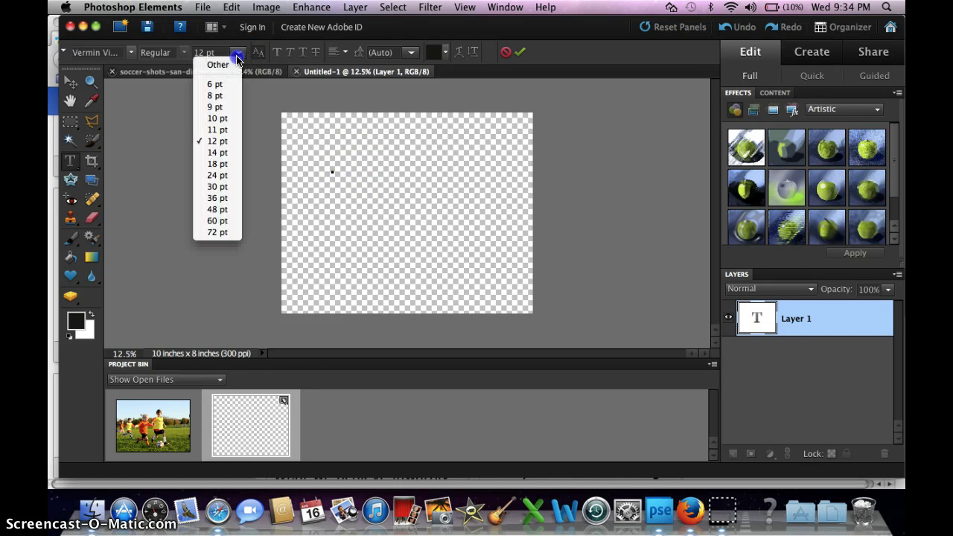
left_click(224, 198)
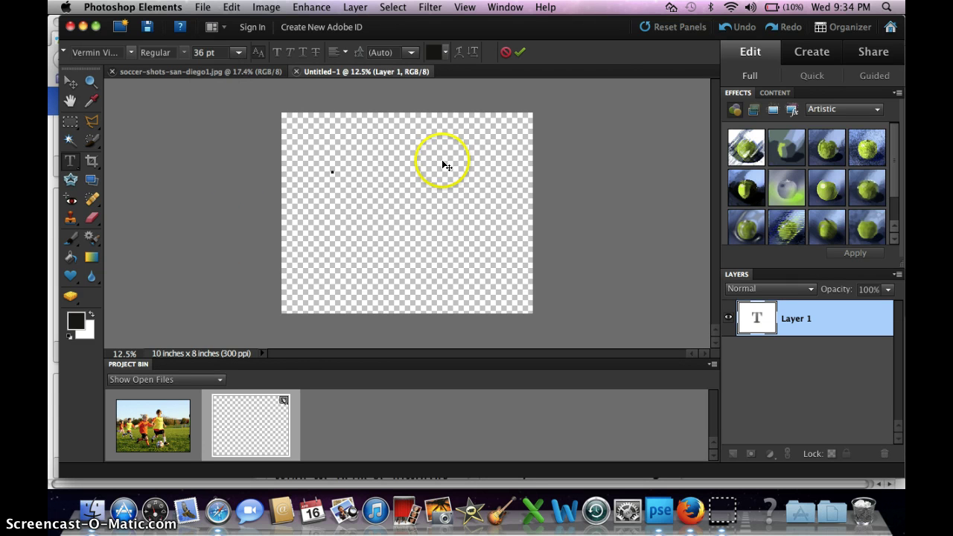
left_click(332, 170)
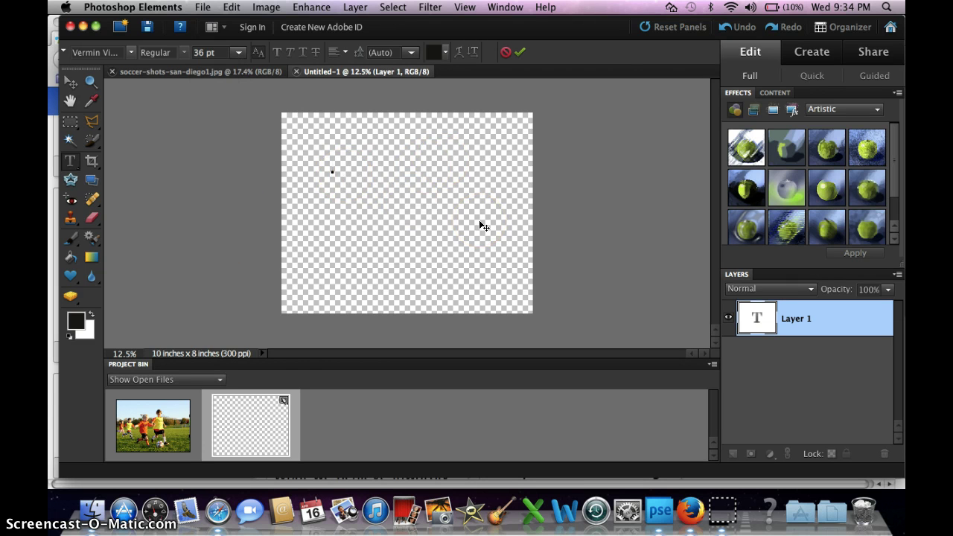
Paste the copied quote into the new text layer
left_click(201, 7)
left_click(232, 7)
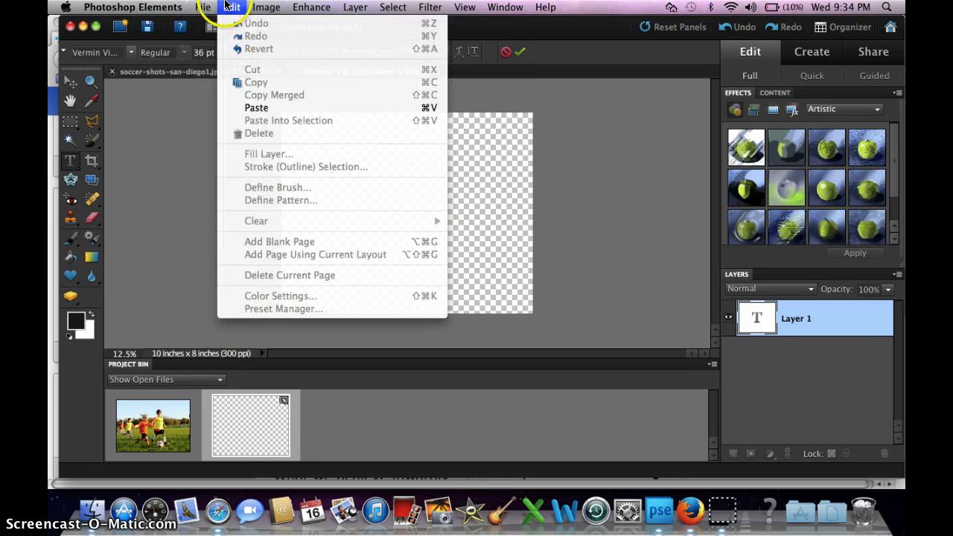
left_click(257, 107)
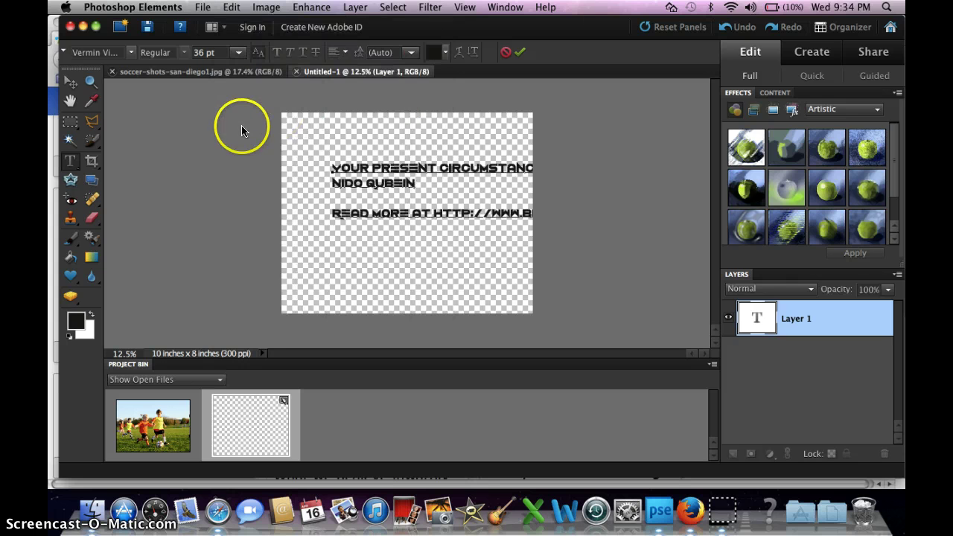
Commit the text and move the quote closer to the canvas's left edge with the Move tool
left_click(68, 88)
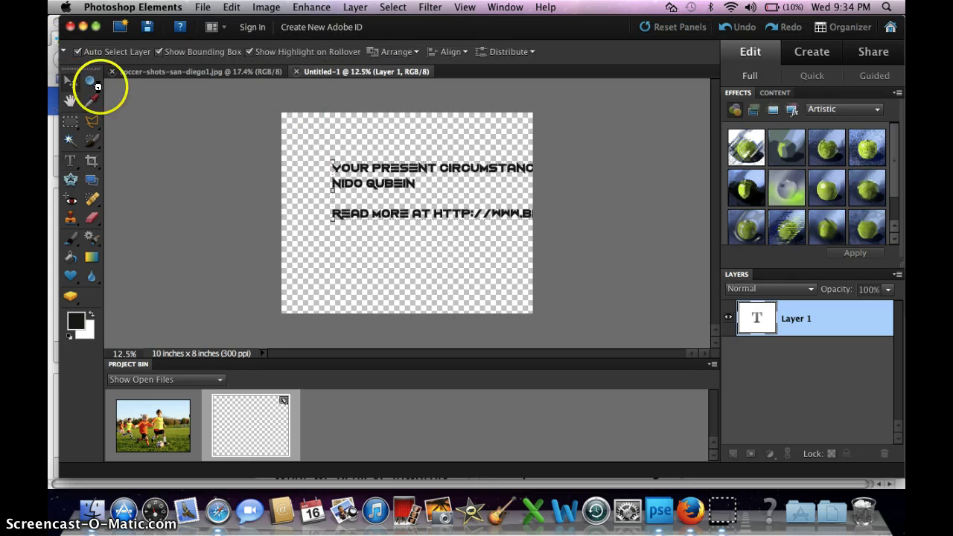
left_click(383, 170)
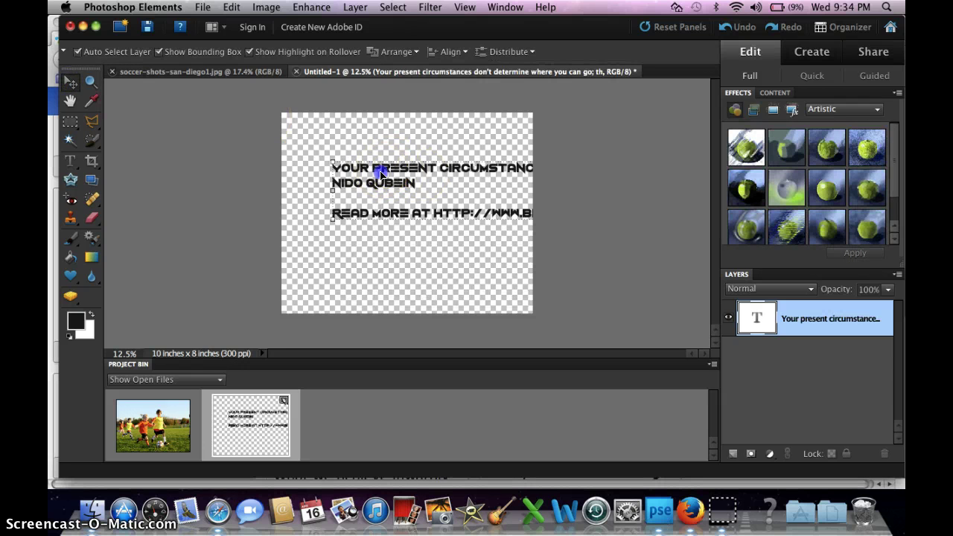
left_click_drag(372, 171, 336, 177)
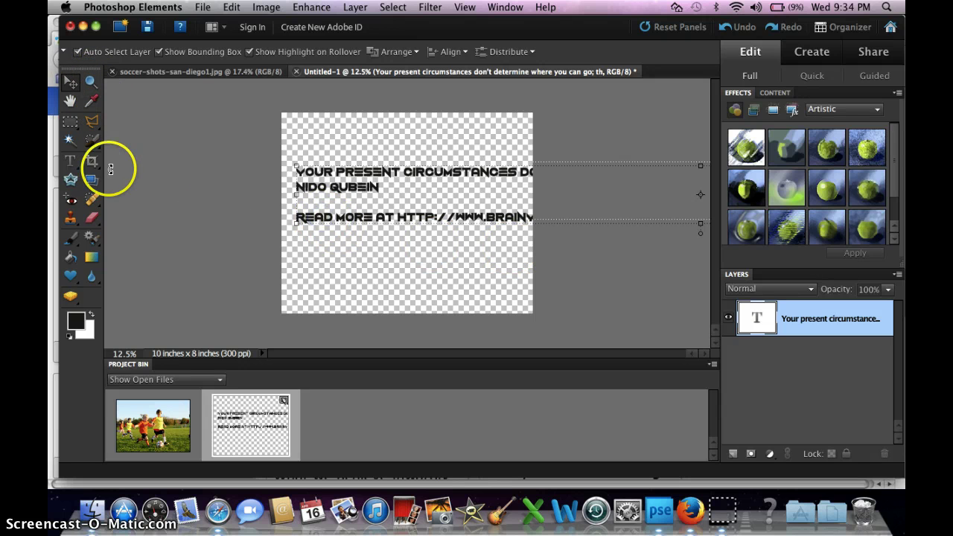
Delete the line breaks in front of the "Read more at" line and the last letter of the author's name with the Type tool
left_click(70, 160)
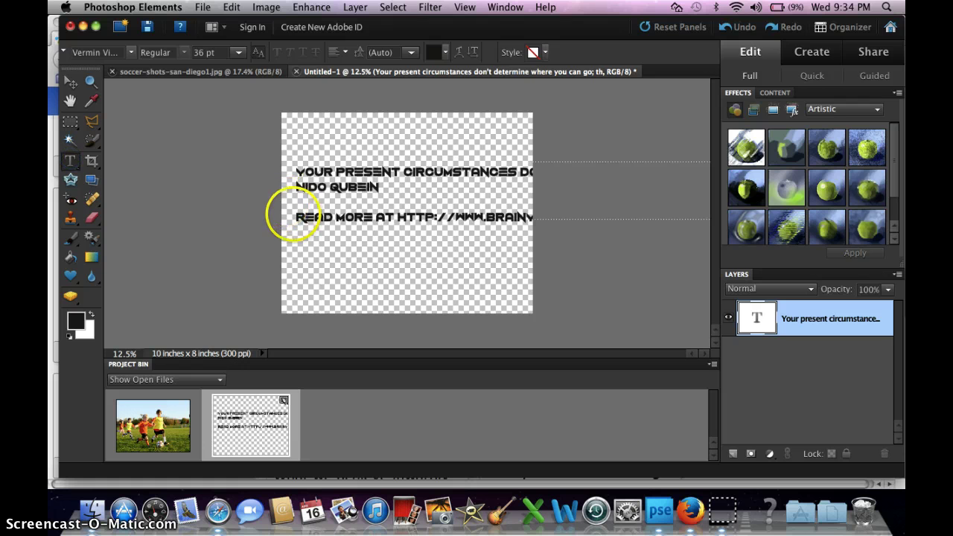
left_click(313, 218)
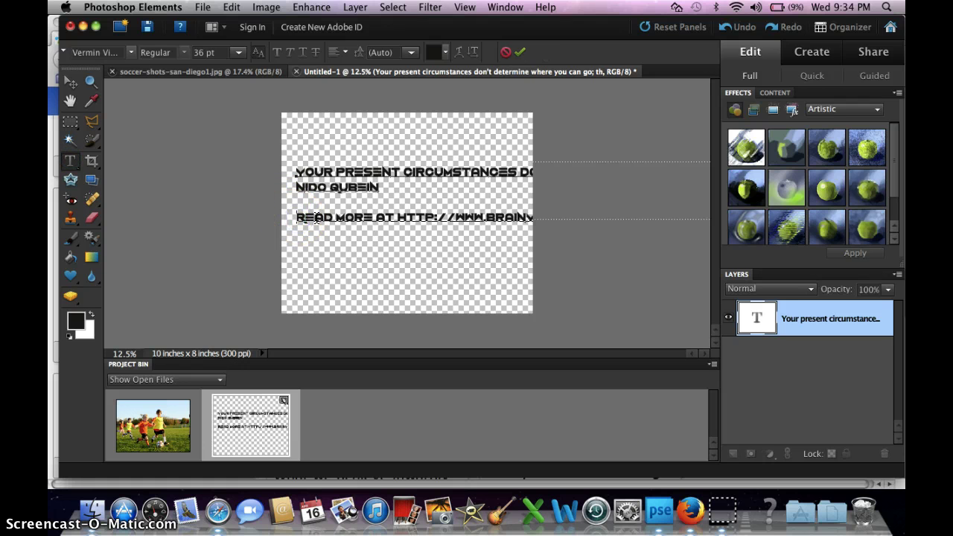
key("BackSpace")
key("BackSpace")
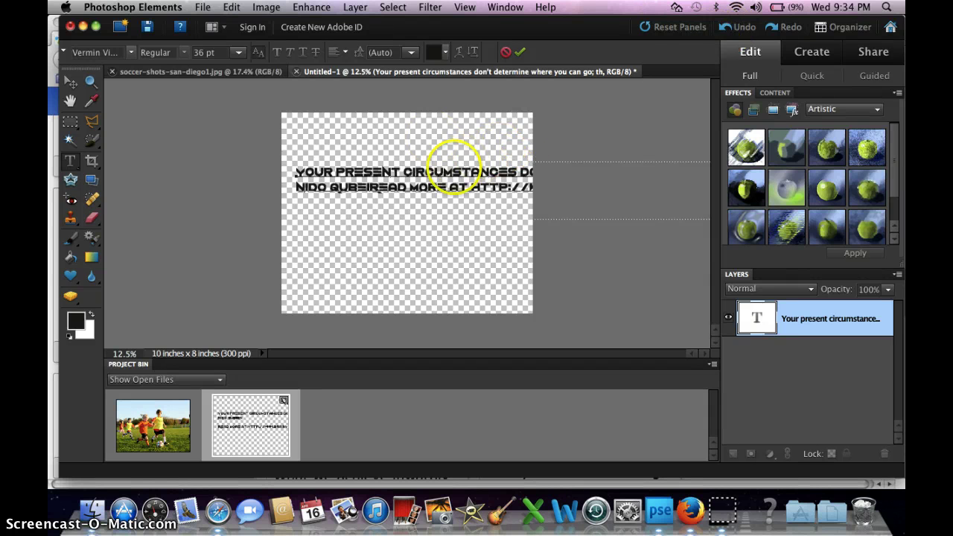
Try to undo the last deletions in the quote text
left_click(722, 28)
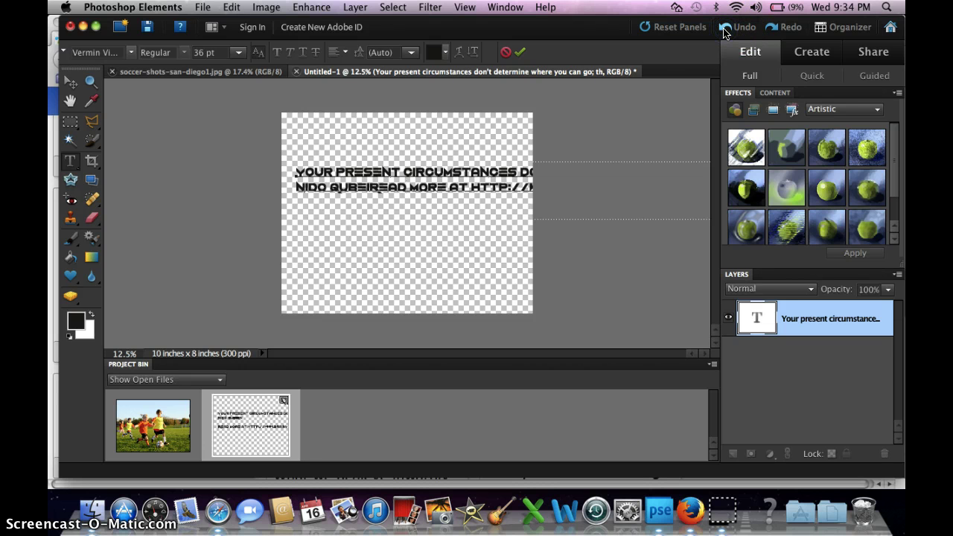
left_click(725, 30)
left_click(724, 30)
left_click(641, 63)
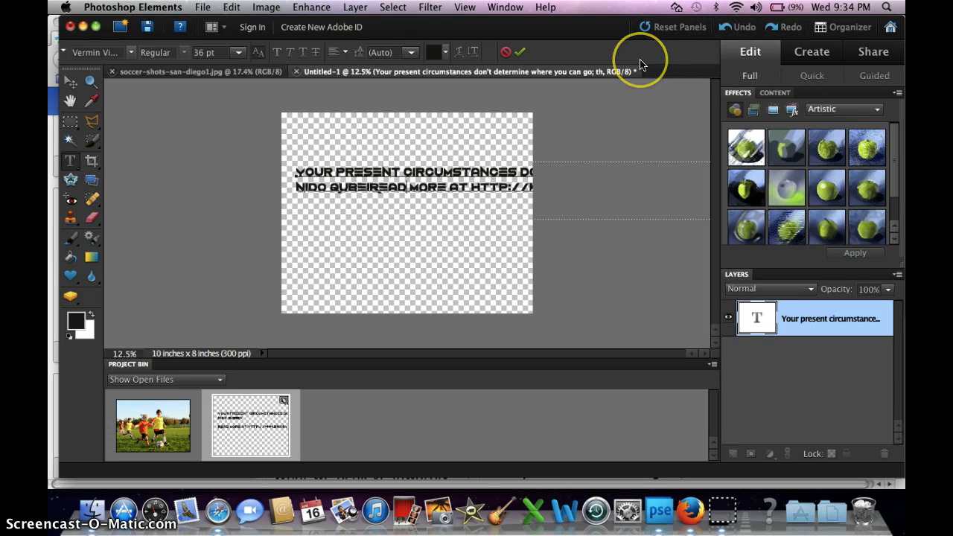
Switch back to the BrainyQuote inspirational quotes page in Firefox
left_click(219, 511)
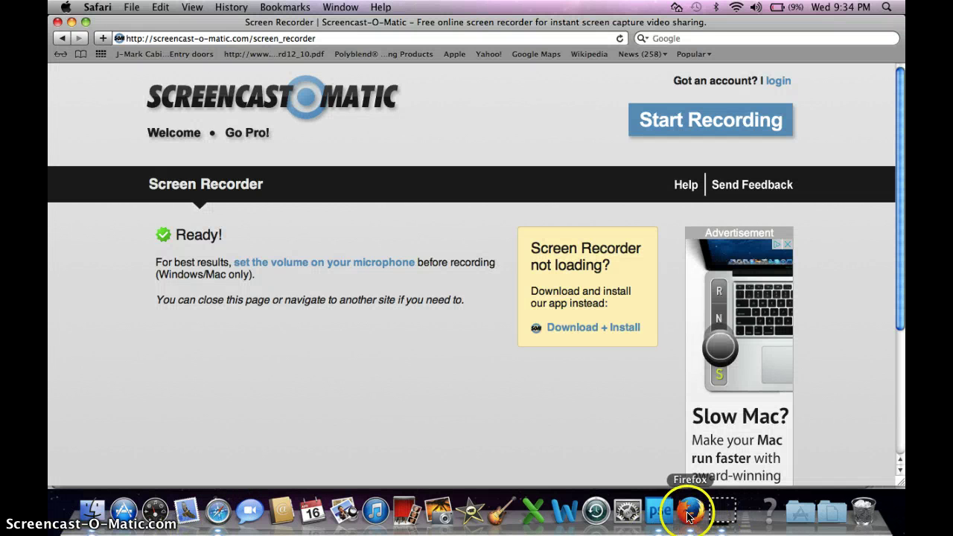
left_click(690, 514)
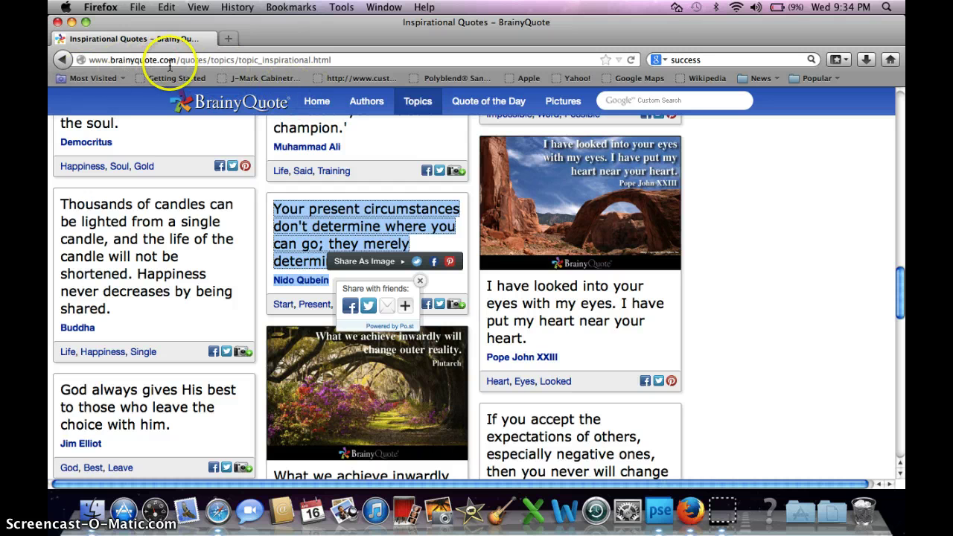